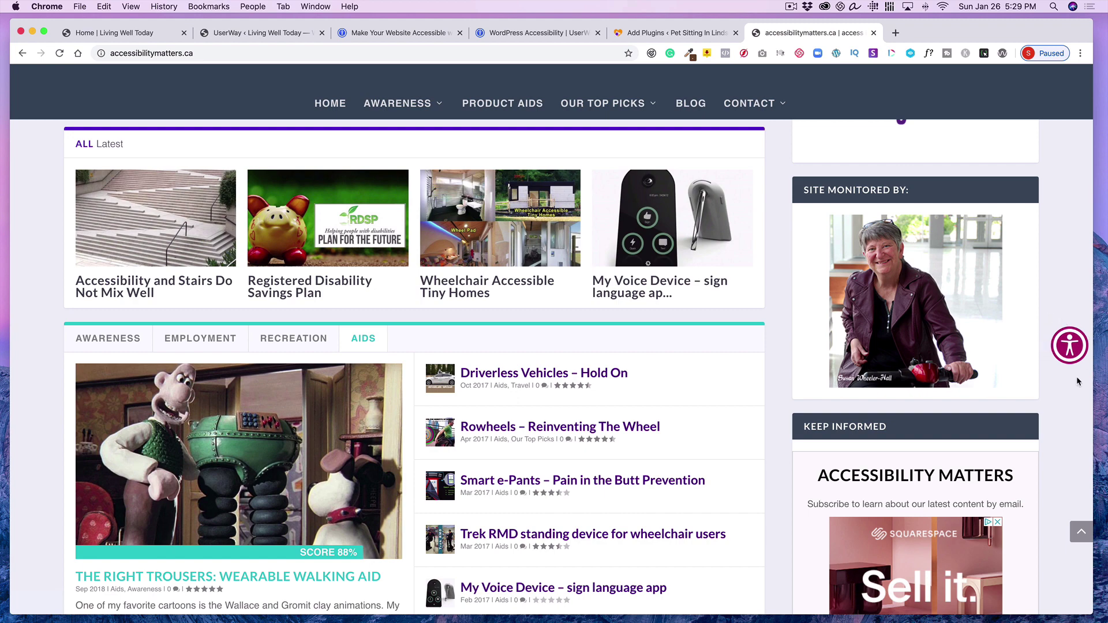
Step: Open UserWay's Accessibility Menu from the widget icon on the page's right edge
mouse_move(1074, 374)
left_click(1071, 347)
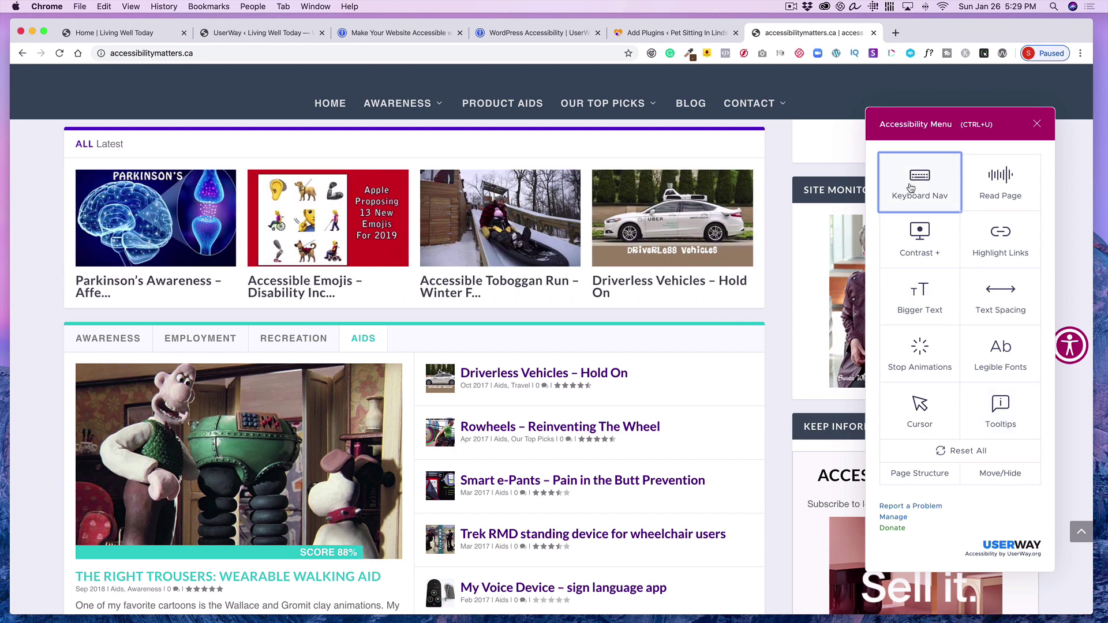
key("Tab")
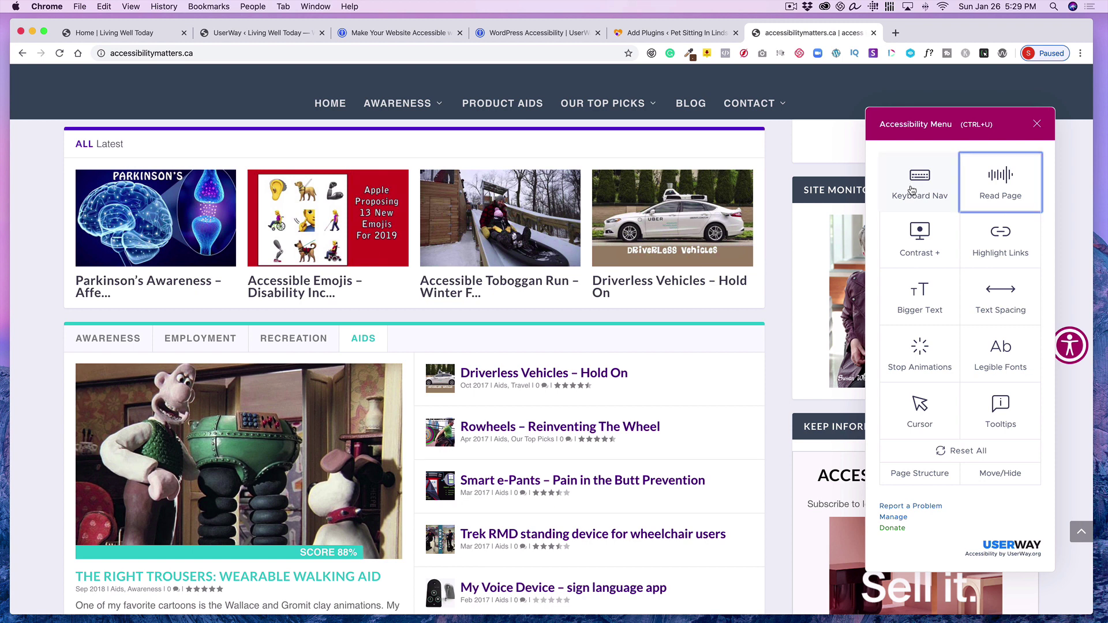
key("Tab")
key("Tab")
key("Tab")
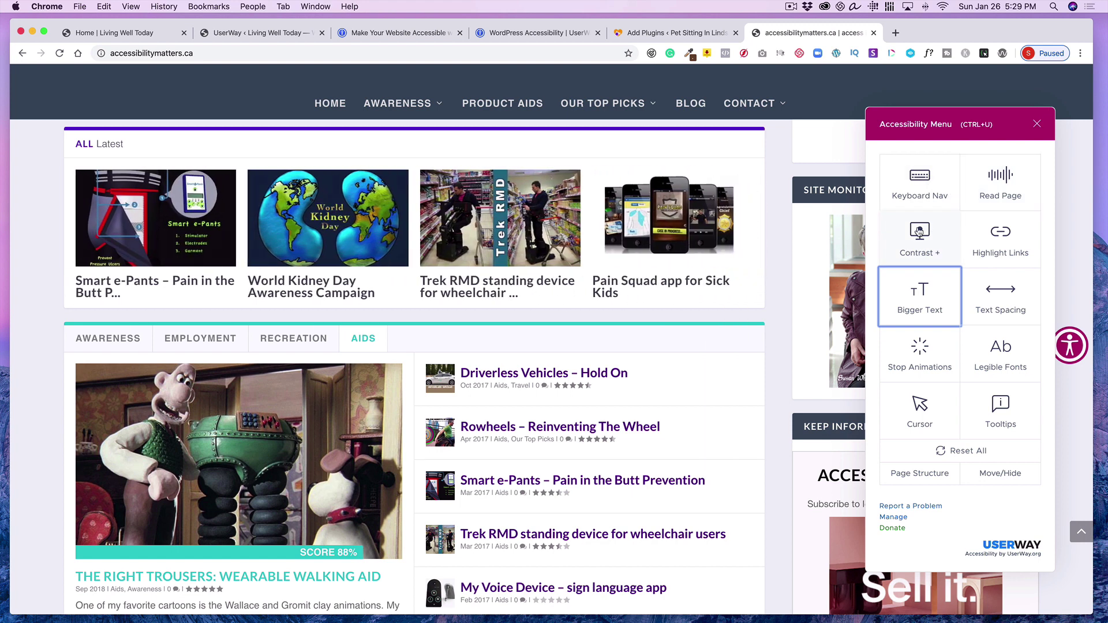
Step: Cycle Contrast + through Invert, Dark, Light and Desaturate, then back to normal colours
left_click(919, 232)
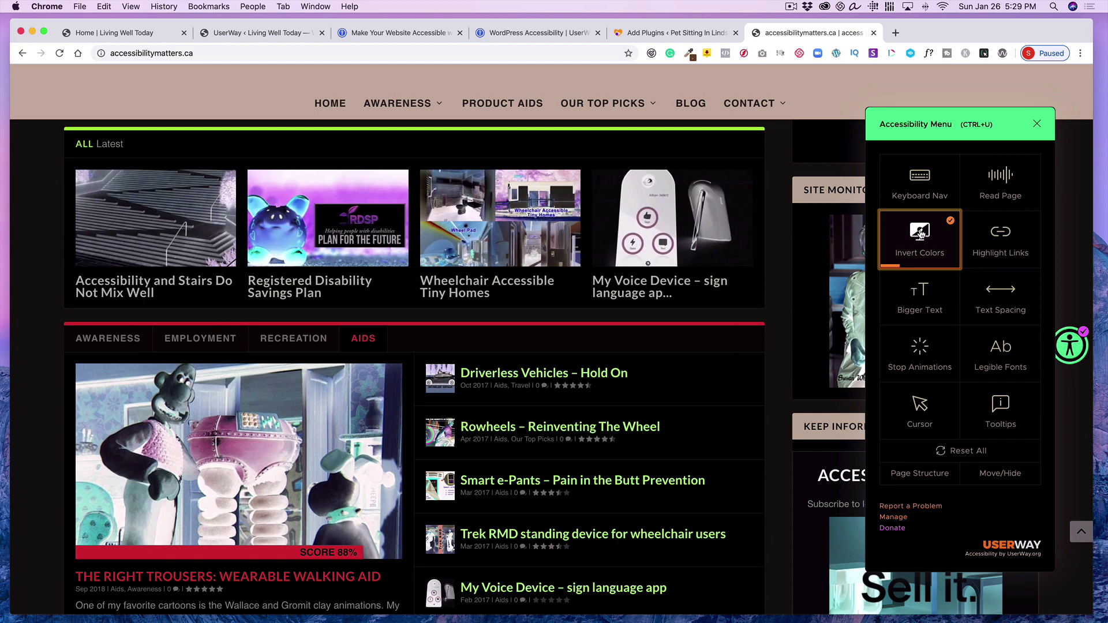
left_click(922, 234)
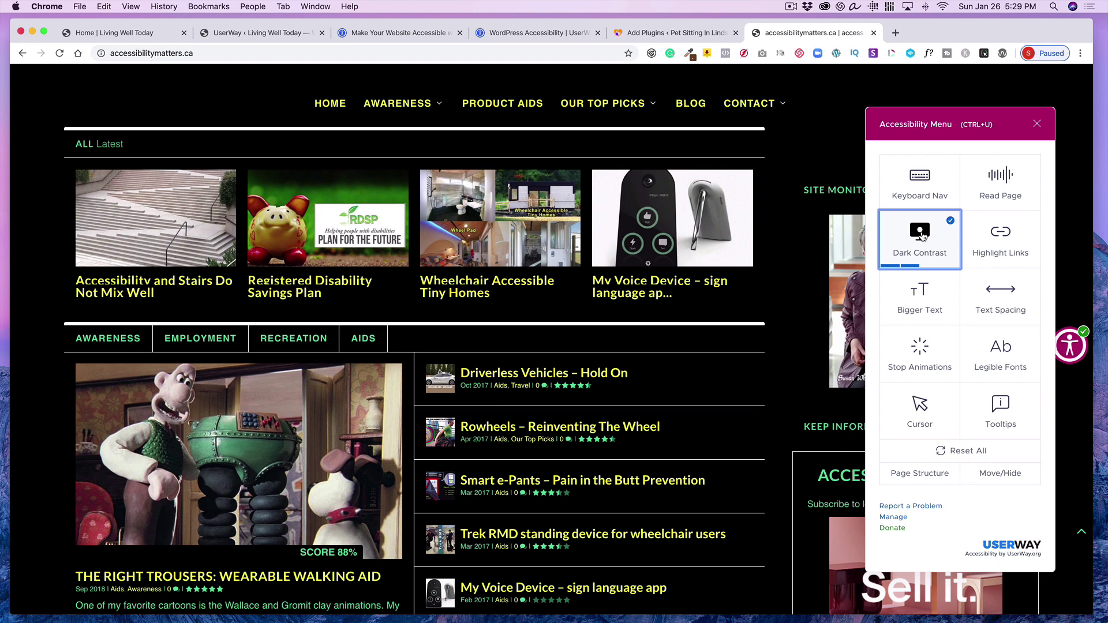
left_click(923, 236)
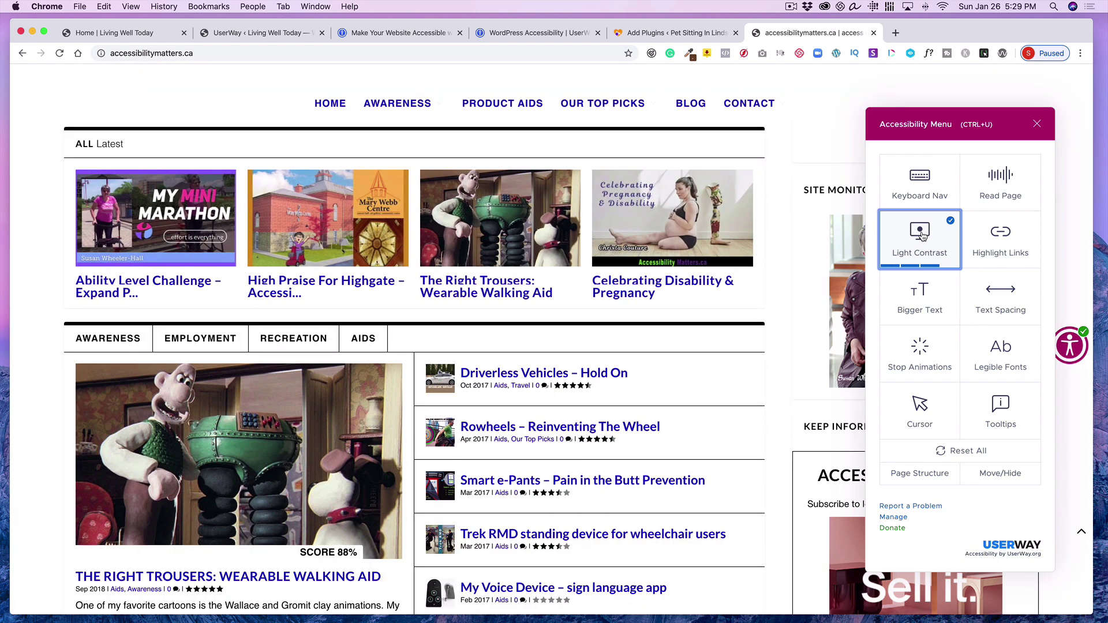
left_click(922, 236)
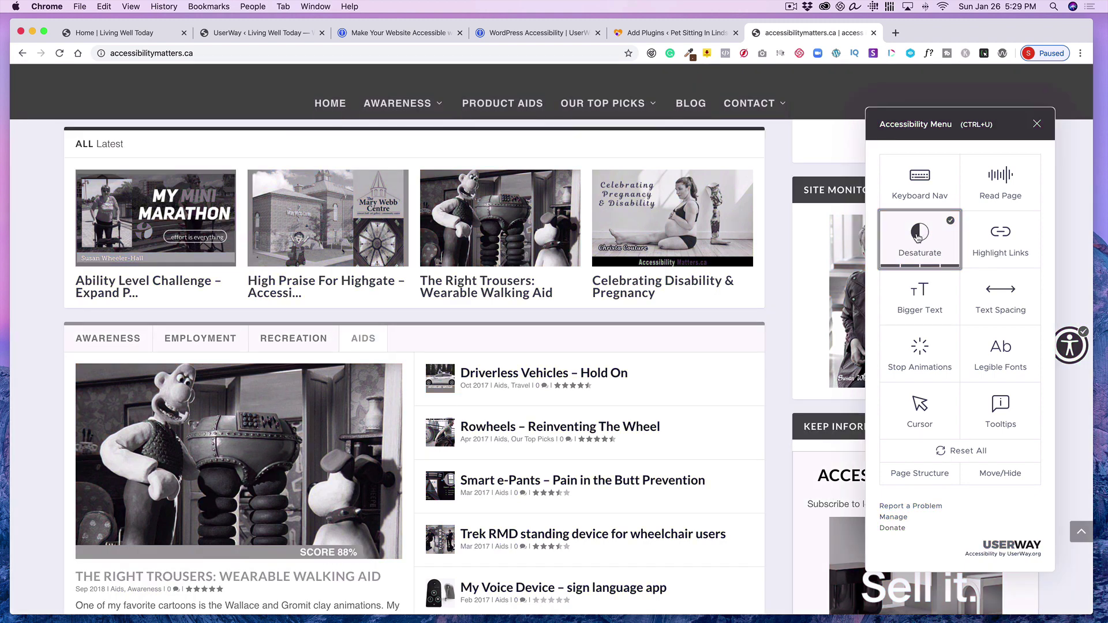
left_click(922, 237)
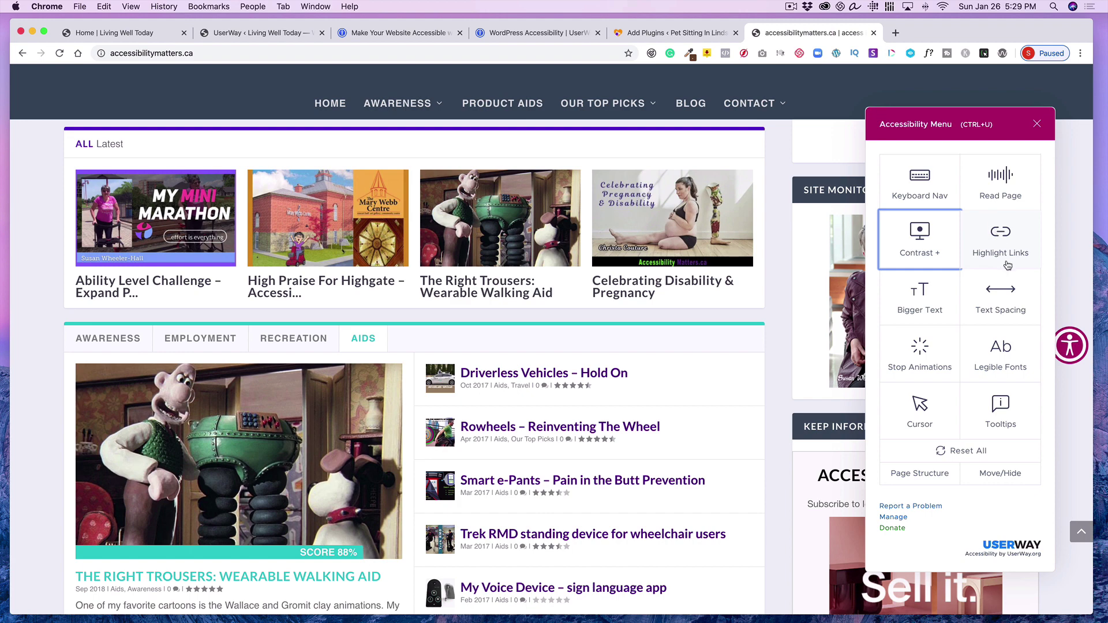
Step: Turn Highlight Links on and off while stepping Bigger Text up through its levels
left_click(997, 255)
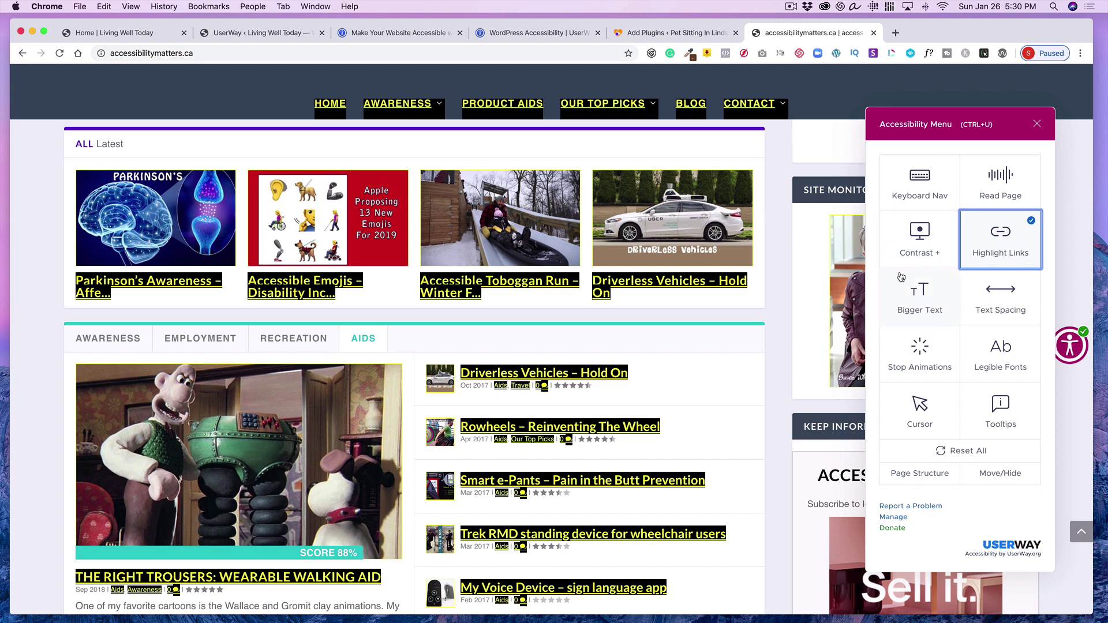
left_click(906, 301)
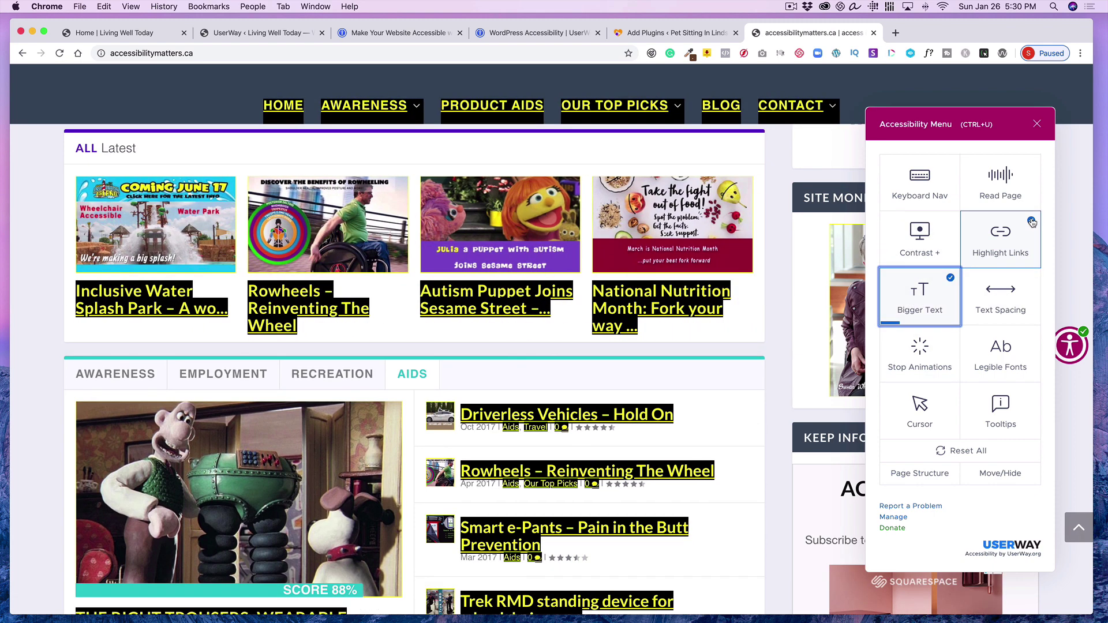
left_click(1025, 230)
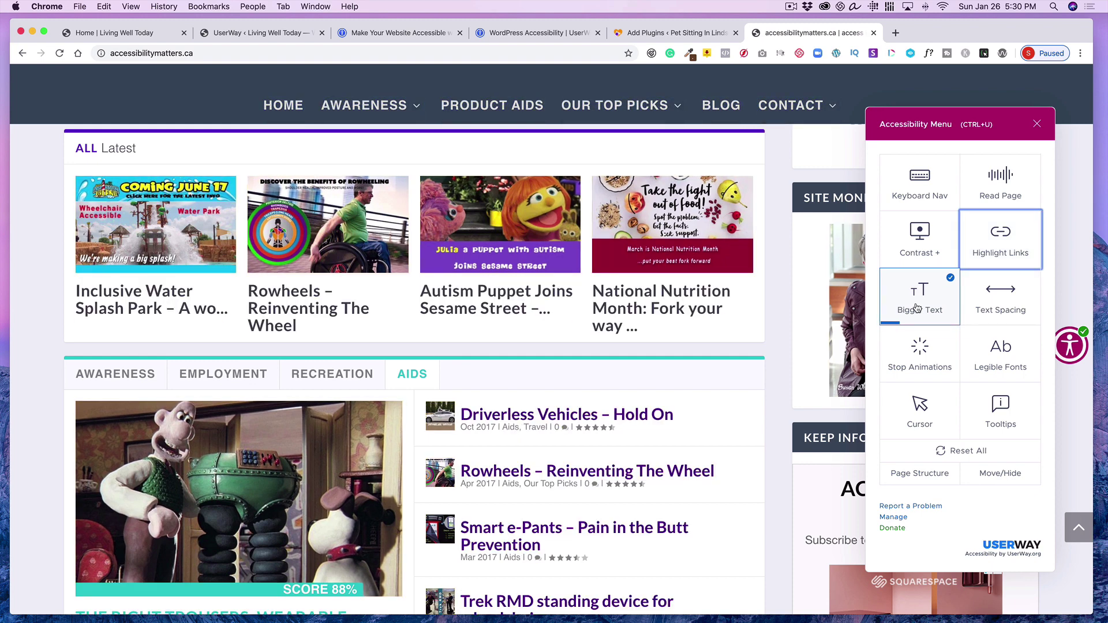
left_click(918, 307)
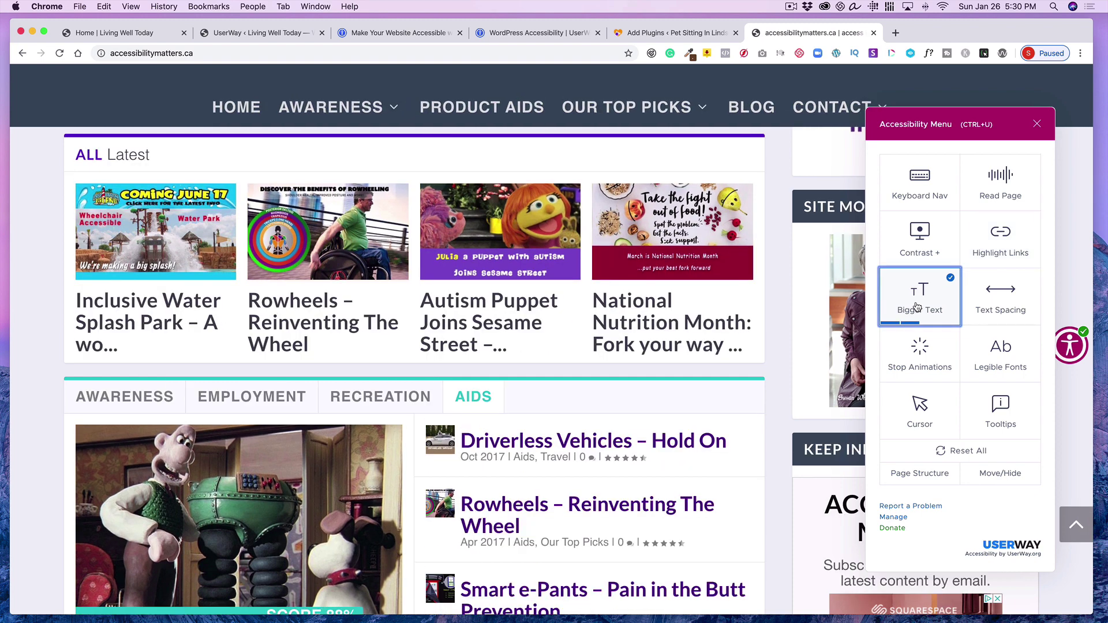
left_click(918, 307)
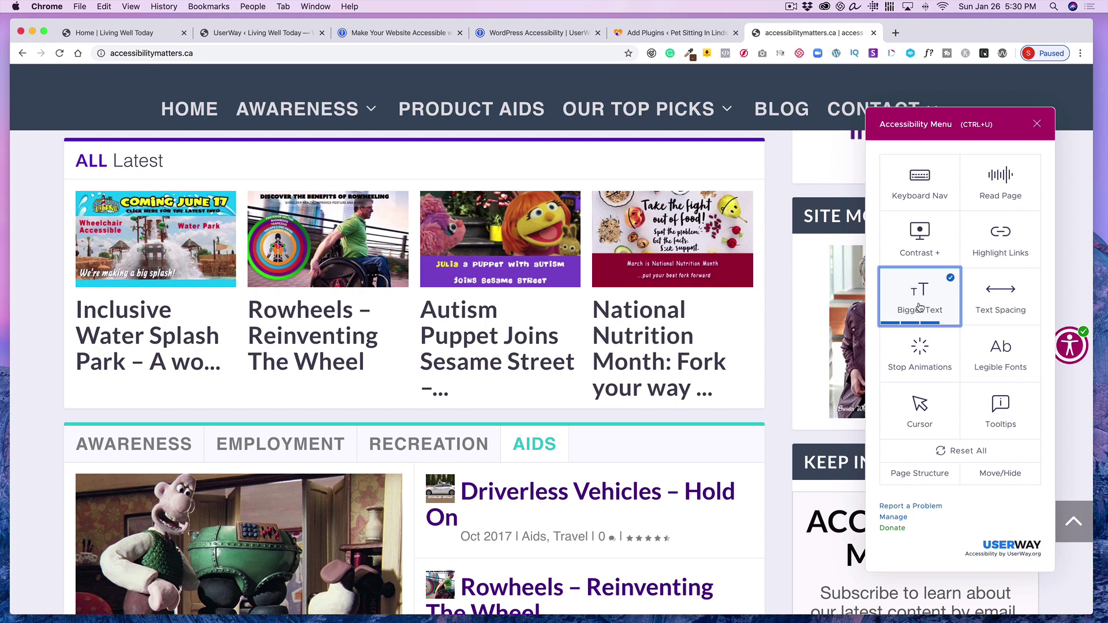
left_click(920, 307)
Step: Reset text size, cycle Text Spacing through Light, Moderate, Heavy and off, then enable Legible Fonts
left_click(912, 305)
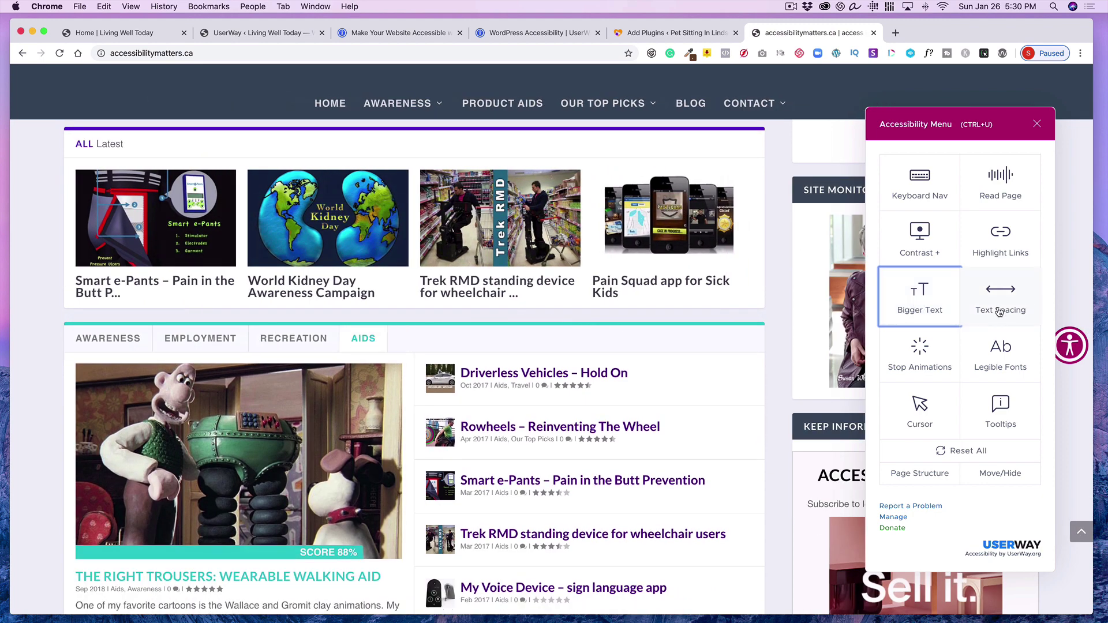
left_click(999, 311)
left_click(999, 311)
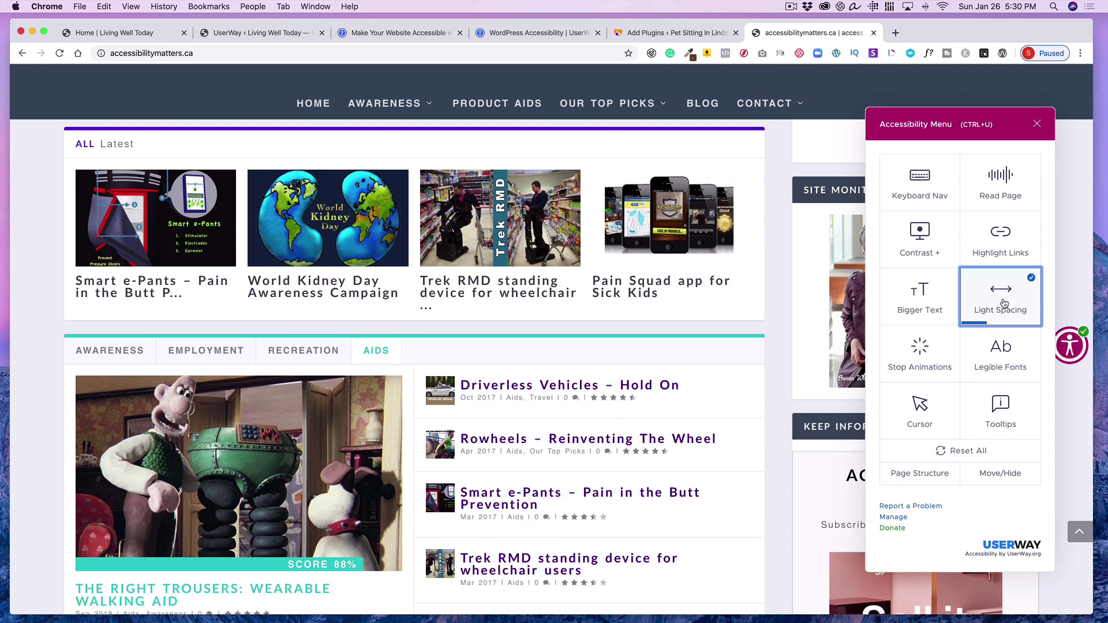
left_click(1032, 282)
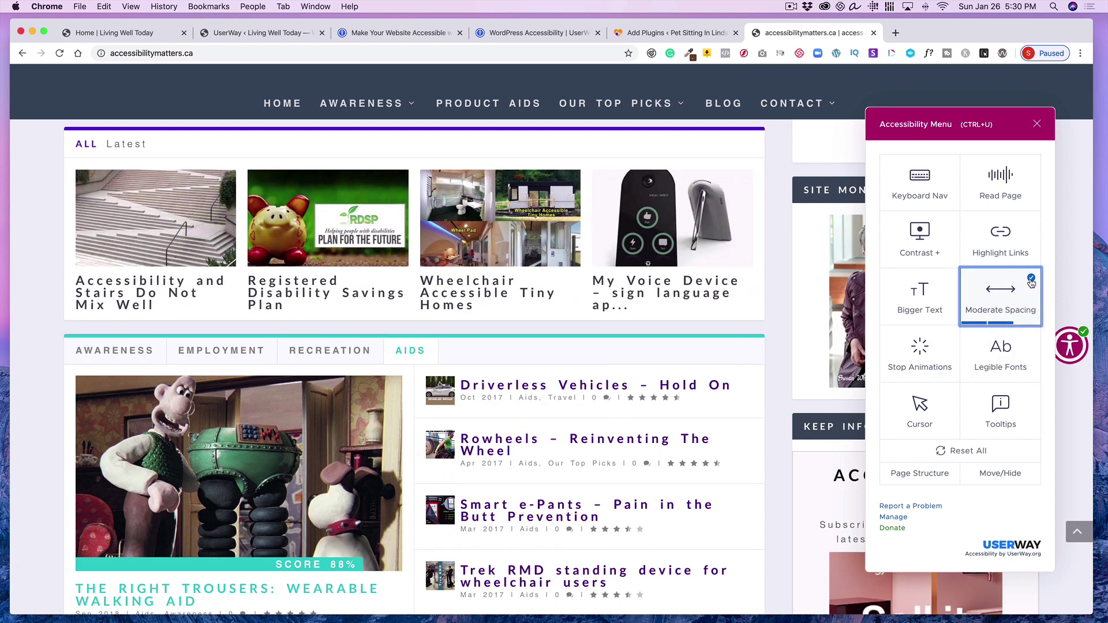
left_click(1029, 285)
left_click(1027, 286)
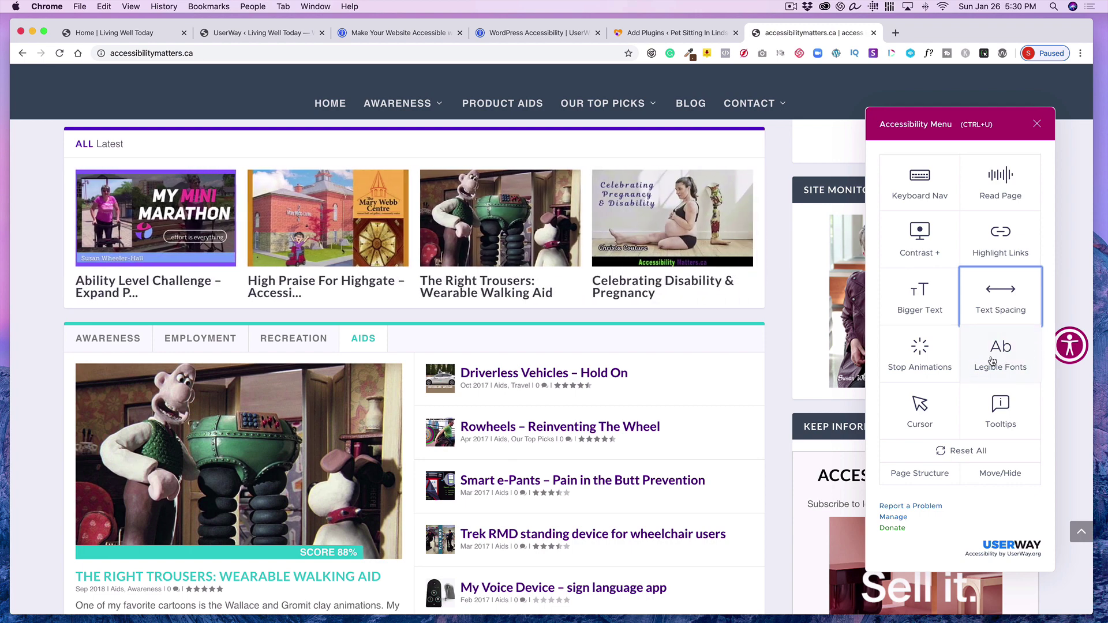
left_click(992, 362)
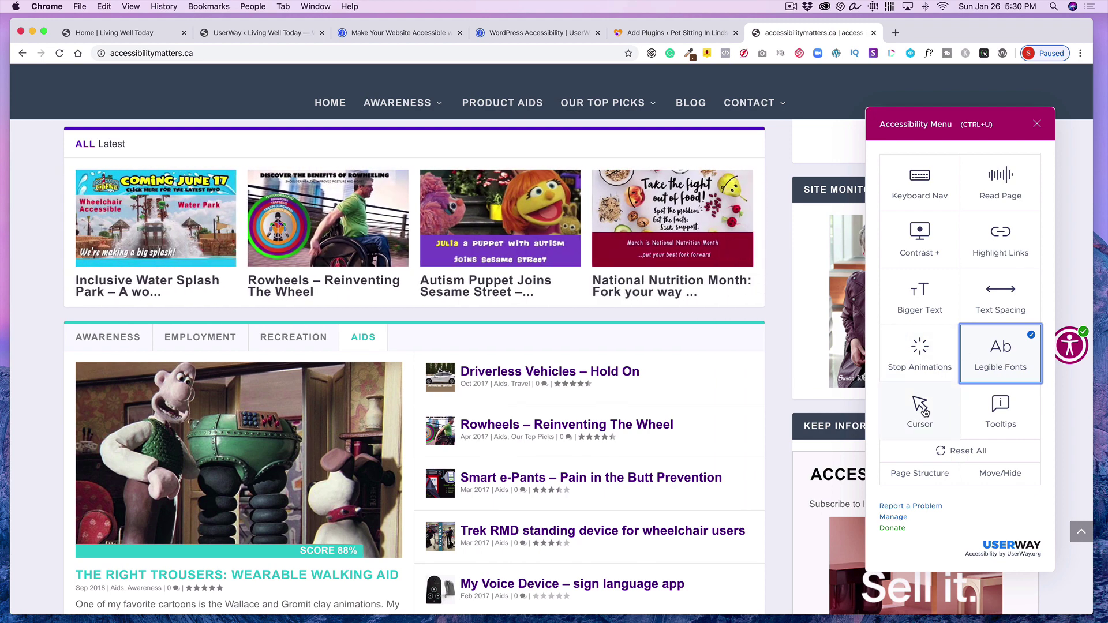
Step: Disable Legible Fonts, cycle Cursor through Big Cursor and Reading Guide to off, then close the menu
left_click(1033, 336)
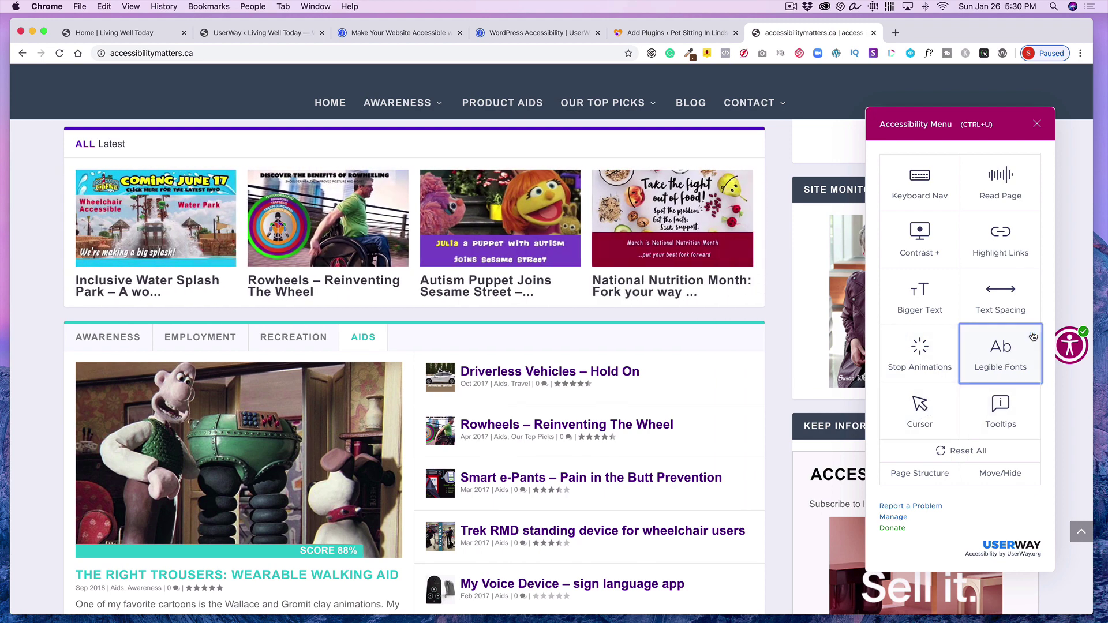
left_click(922, 416)
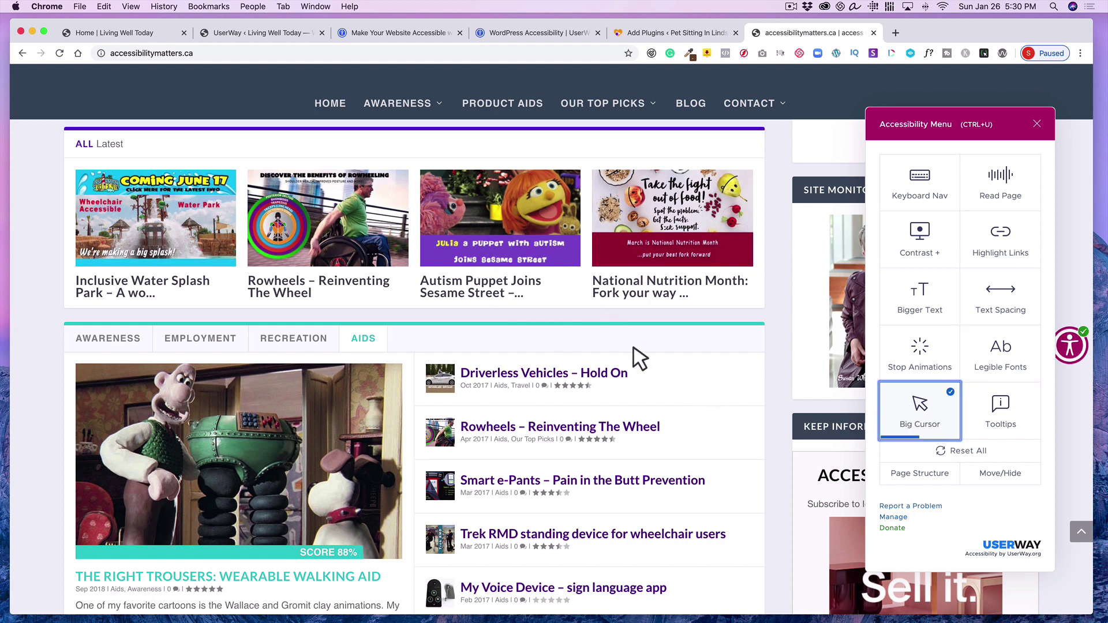
left_click(921, 414)
left_click(925, 417)
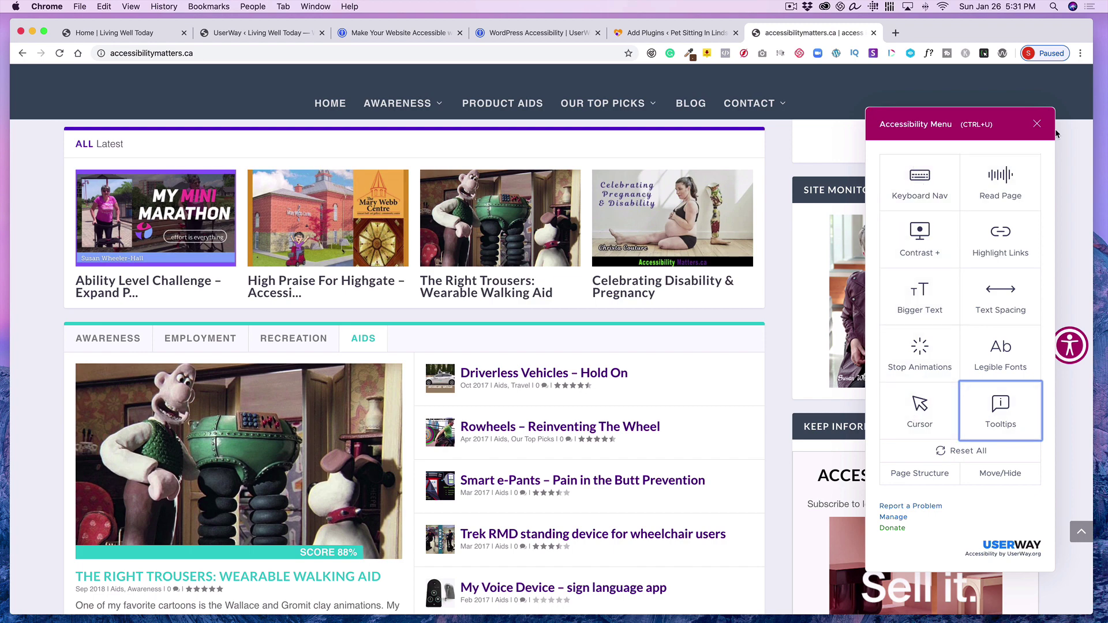
left_click(1038, 127)
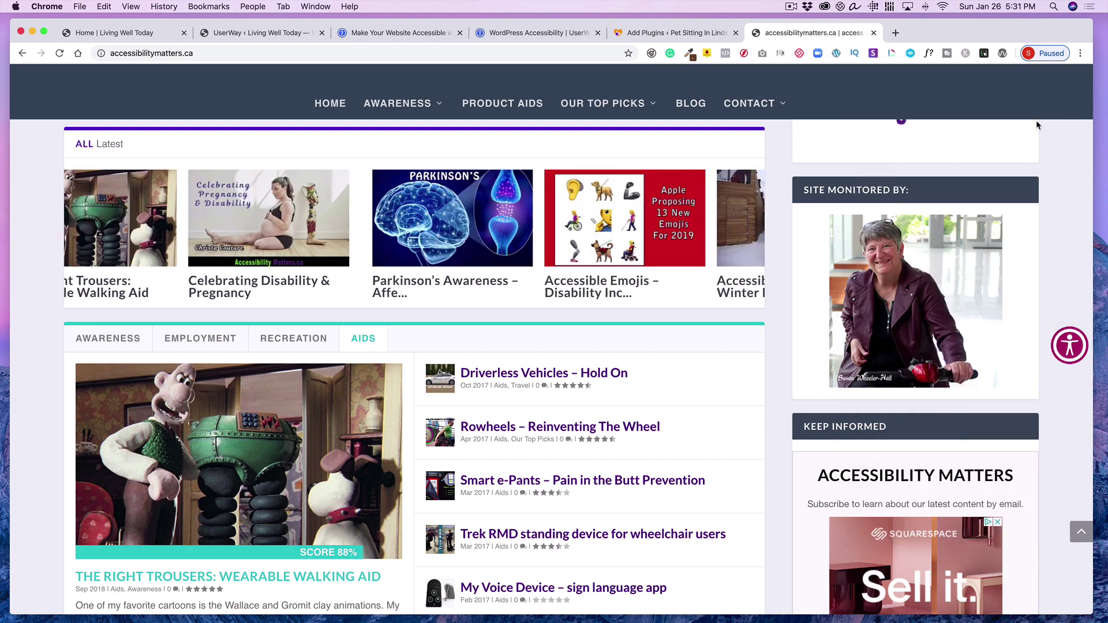
Step: Switch to the userway.org tab, then to the 'WordPress Accessibility | UserWay' tab
left_click(402, 33)
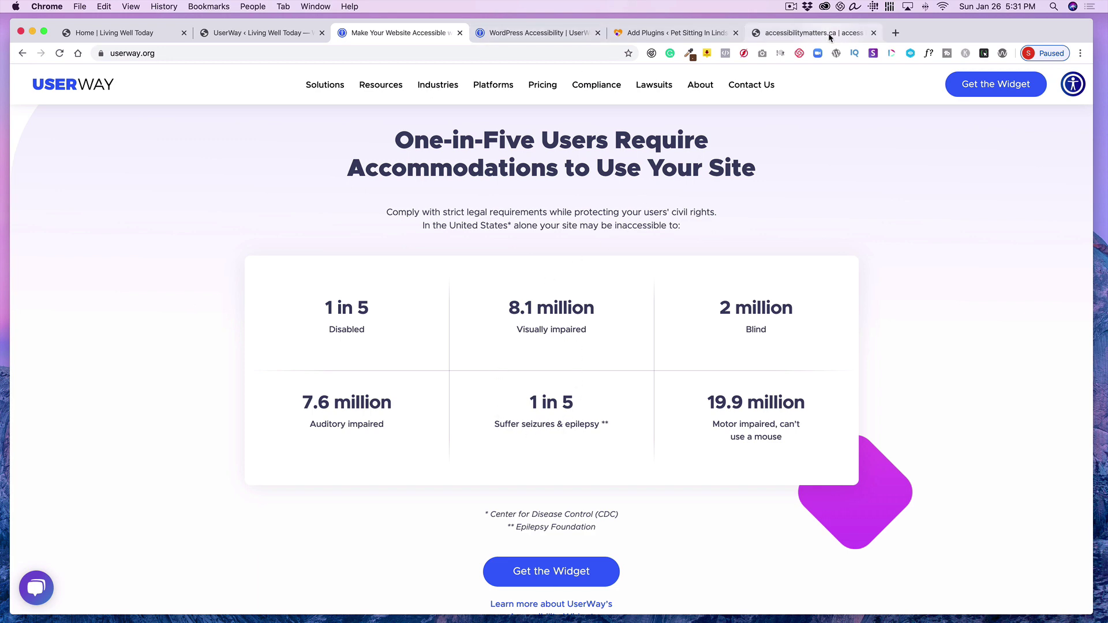
left_click(540, 33)
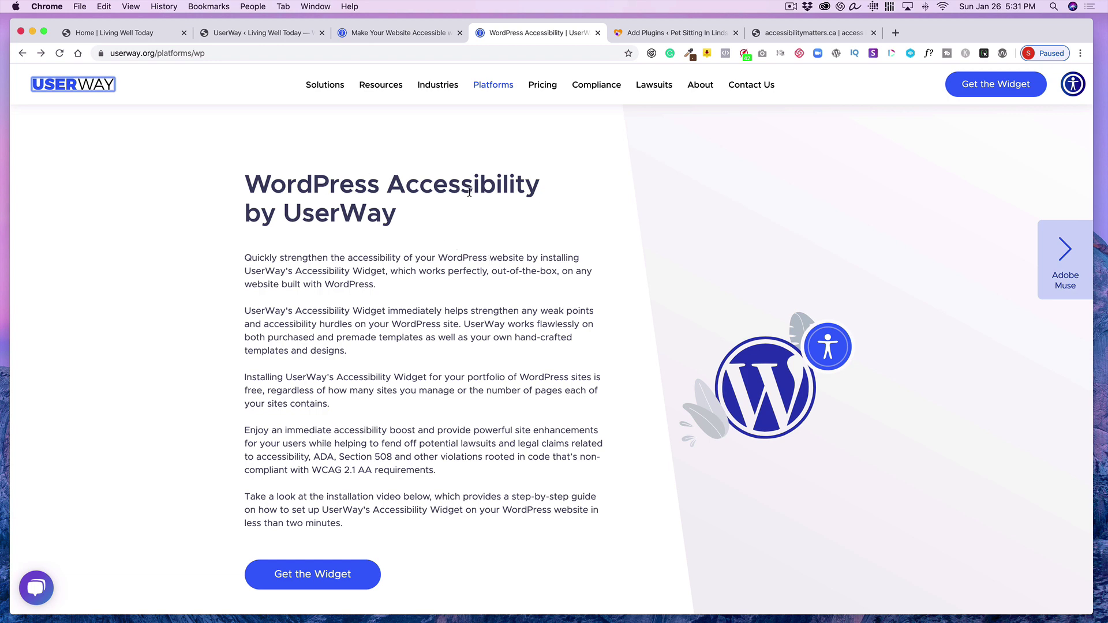
Step: Review the userway plugin search results and UserWay settings page, then return to accessibilitymatters.ca
left_click(663, 32)
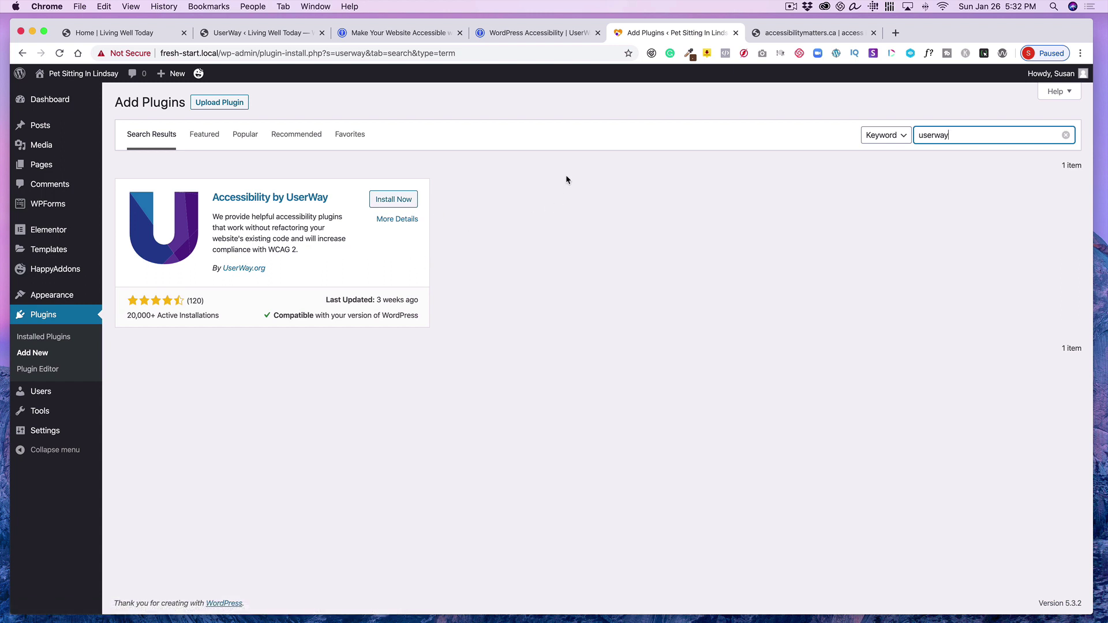
left_click(241, 31)
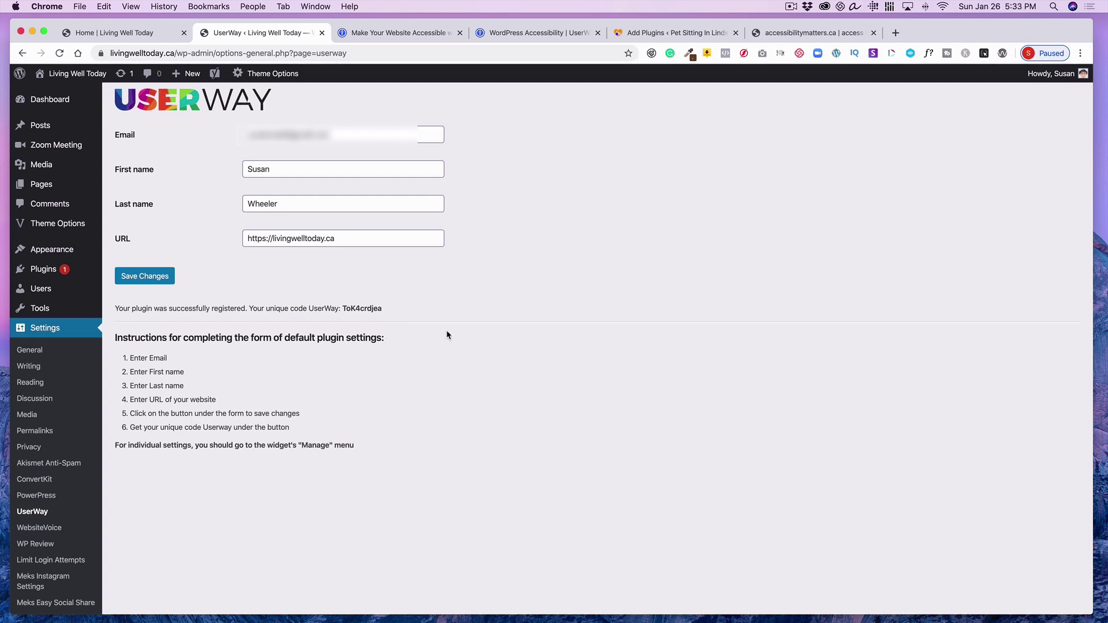
left_click(828, 33)
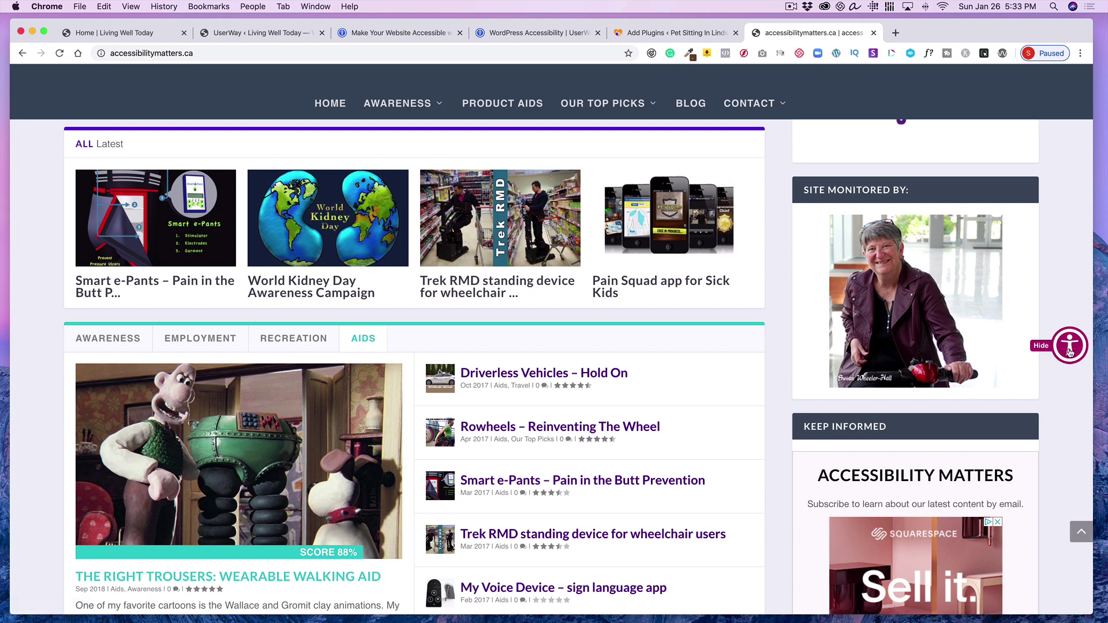
Step: Open the Accessibility Menu from the floating icon and go to its Manage settings
left_click(1069, 351)
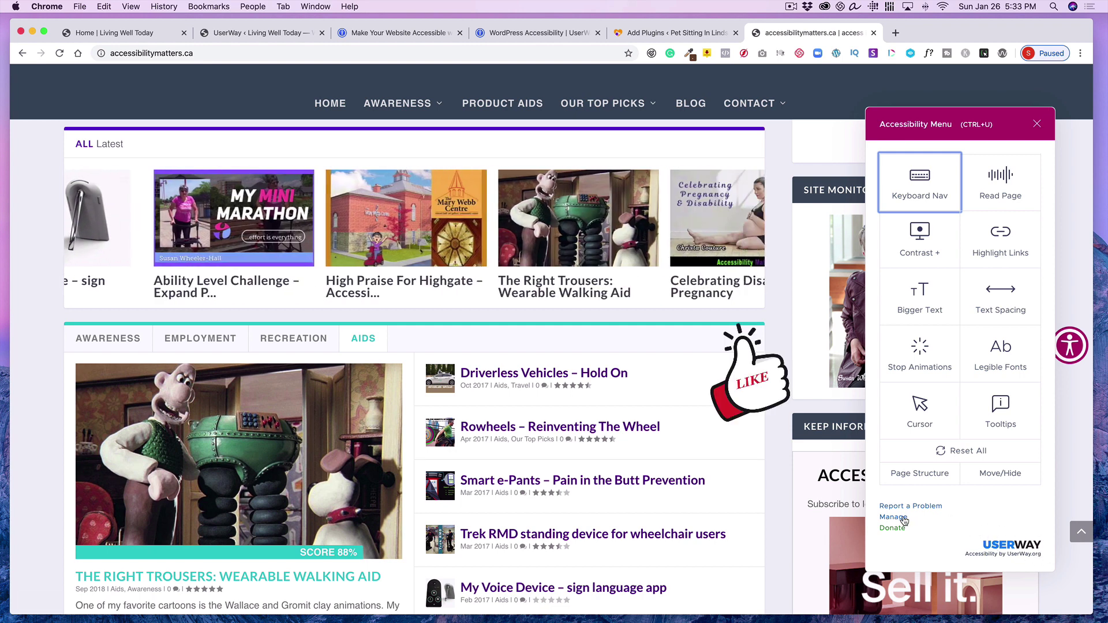
left_click(904, 520)
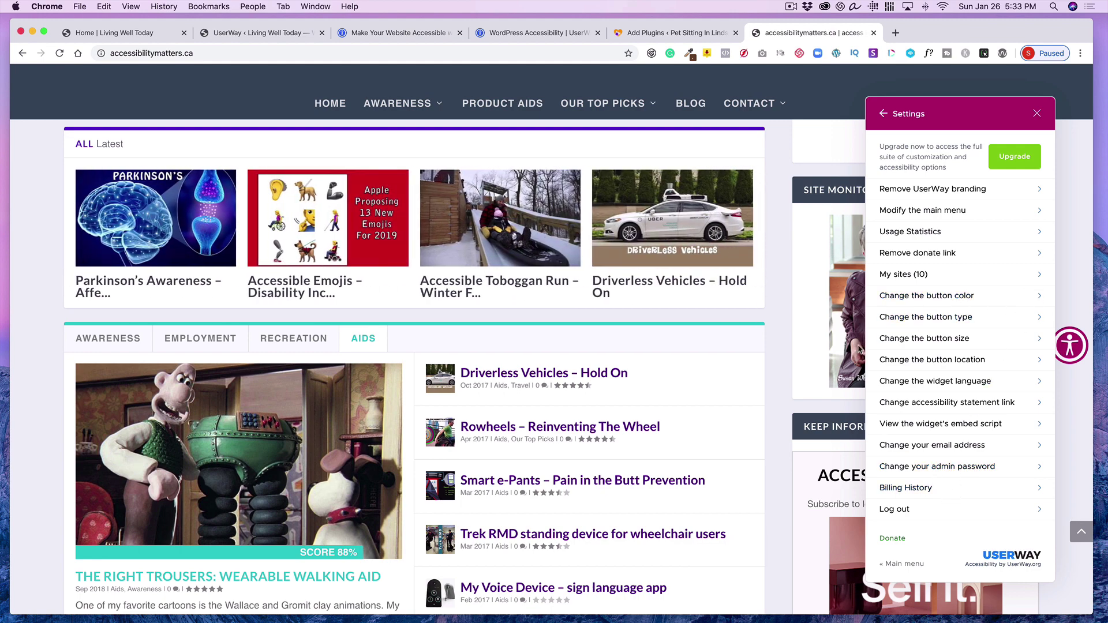
left_click(916, 341)
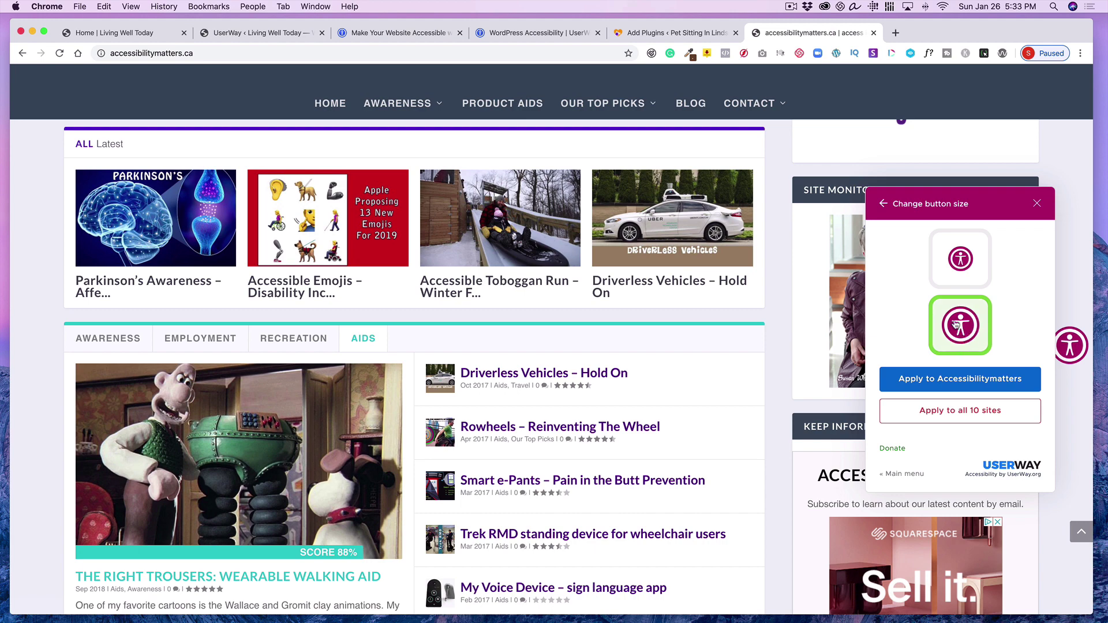
left_click(970, 271)
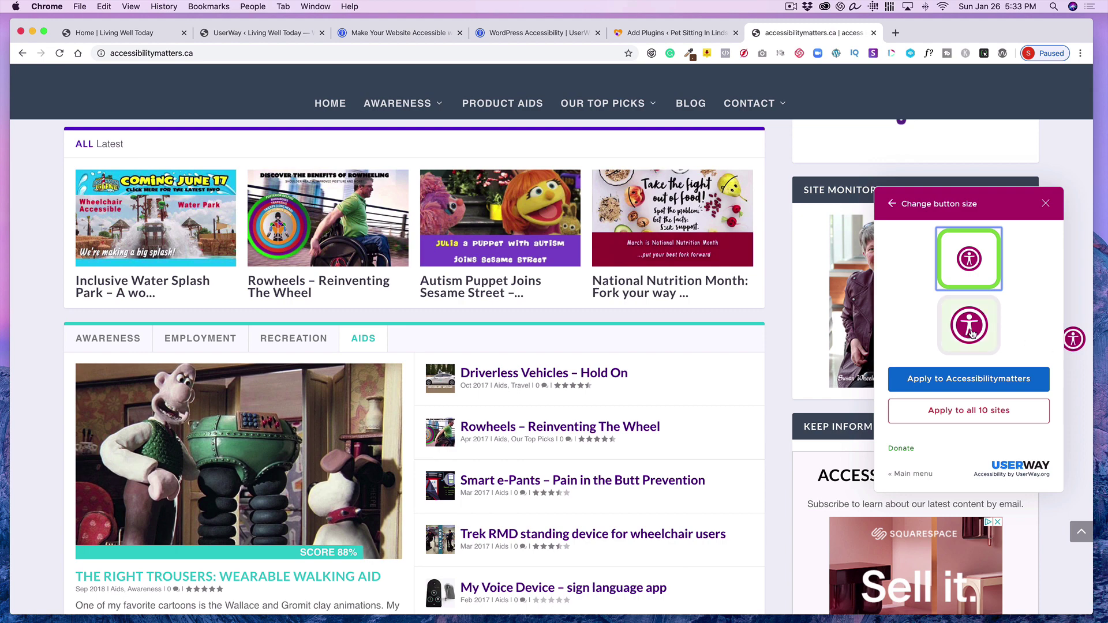
left_click(972, 327)
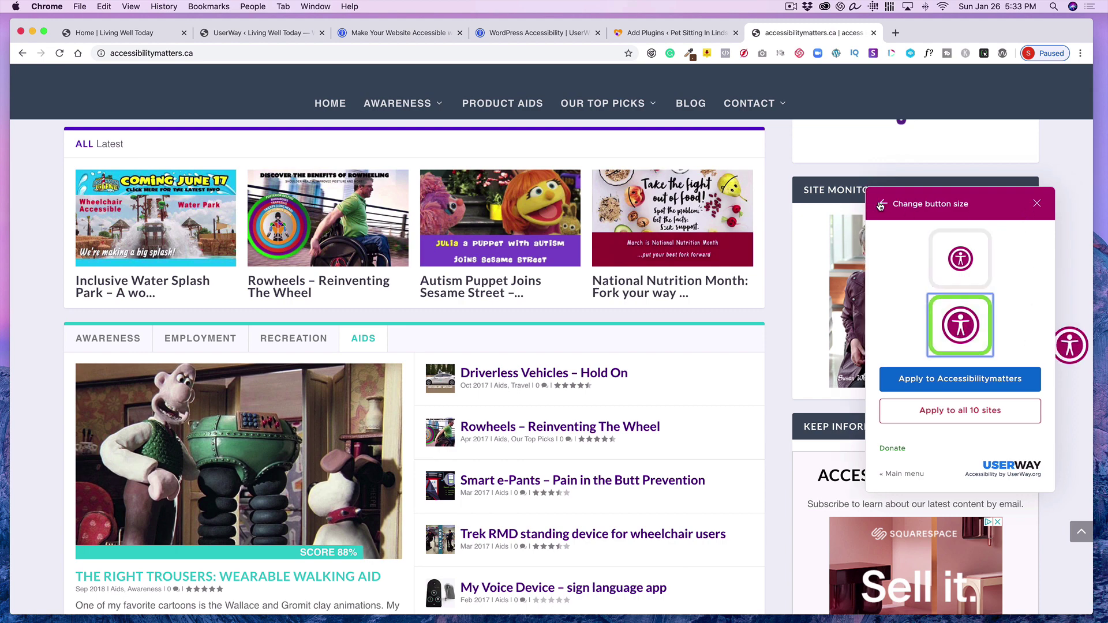
left_click(882, 205)
left_click(882, 206)
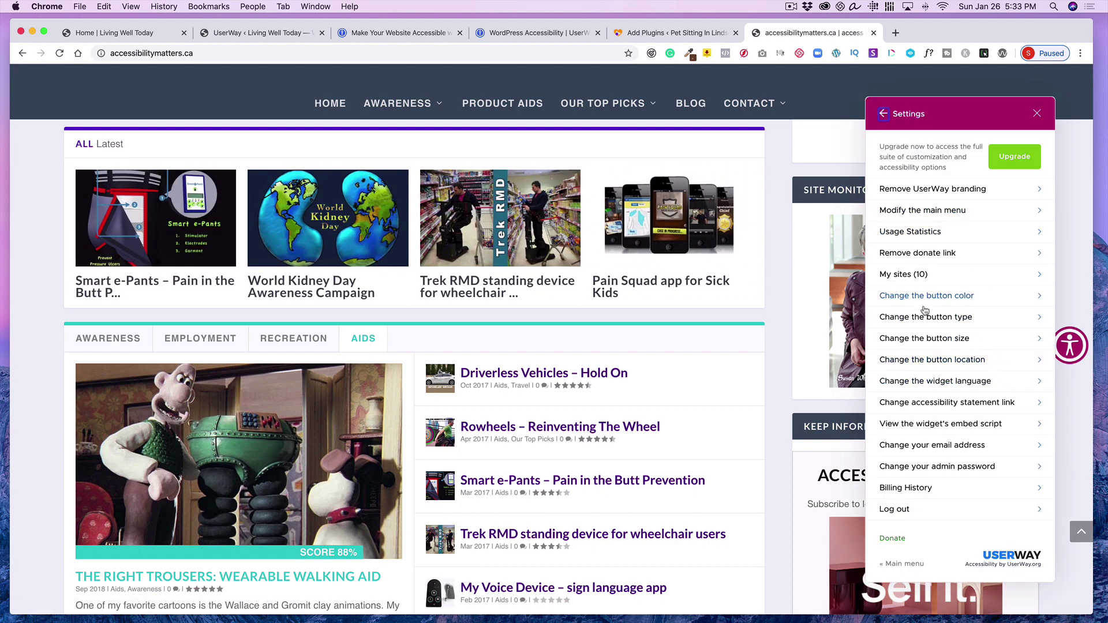
left_click(924, 316)
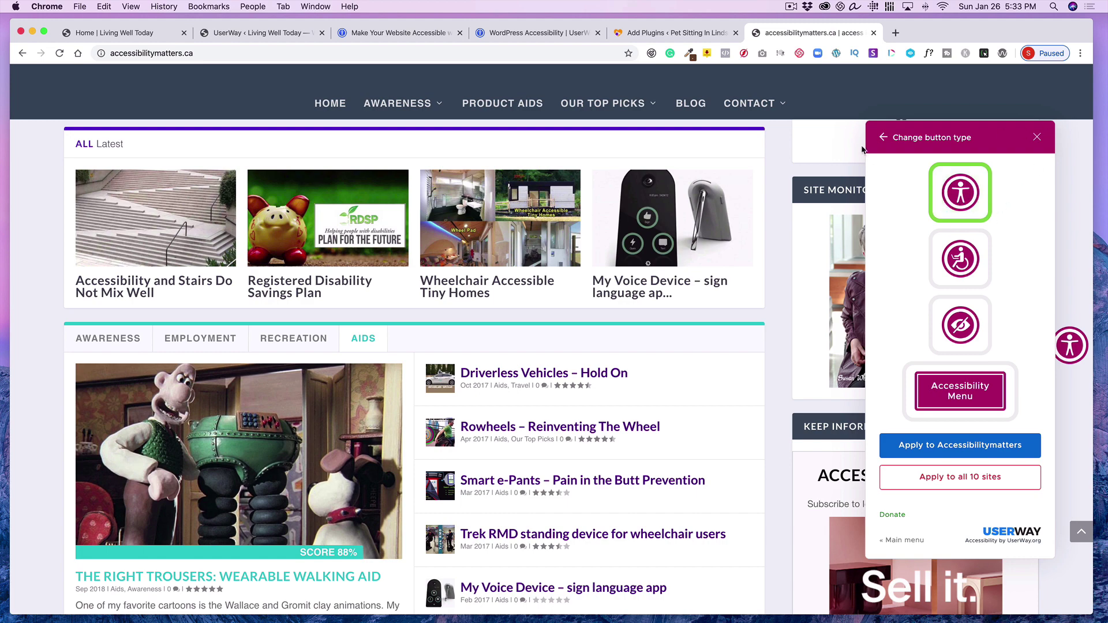
left_click(885, 138)
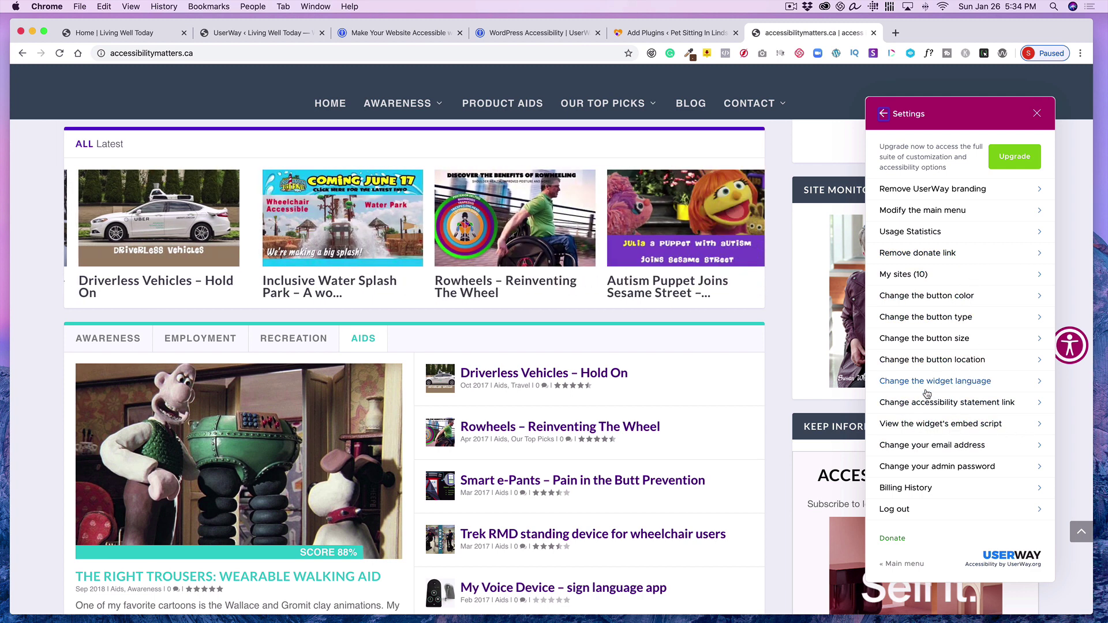
left_click(917, 382)
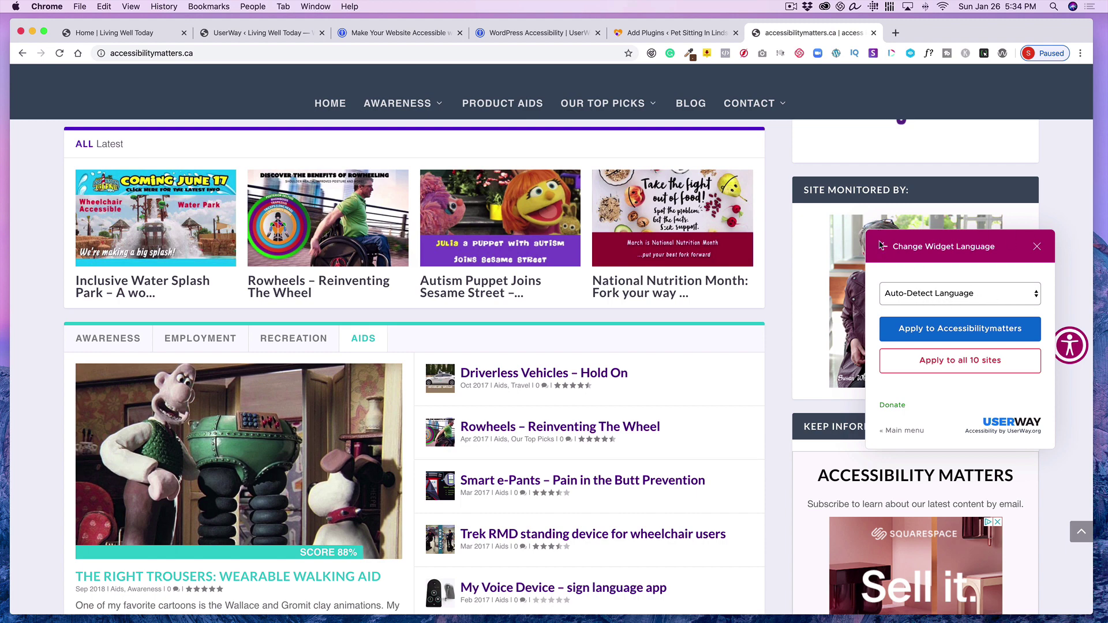
left_click(883, 246)
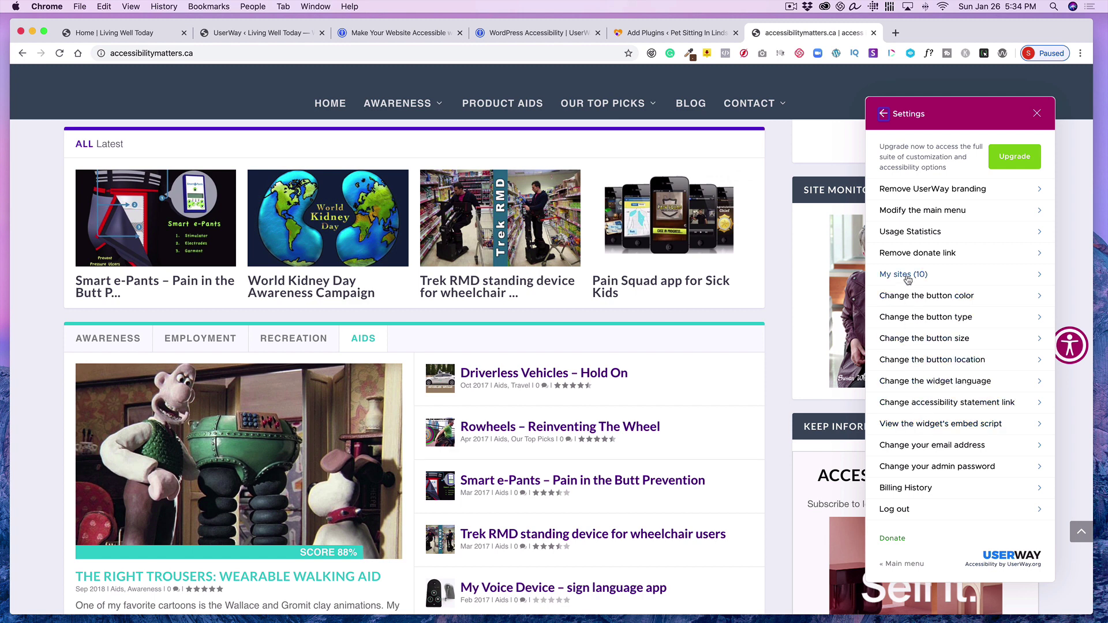
left_click(913, 296)
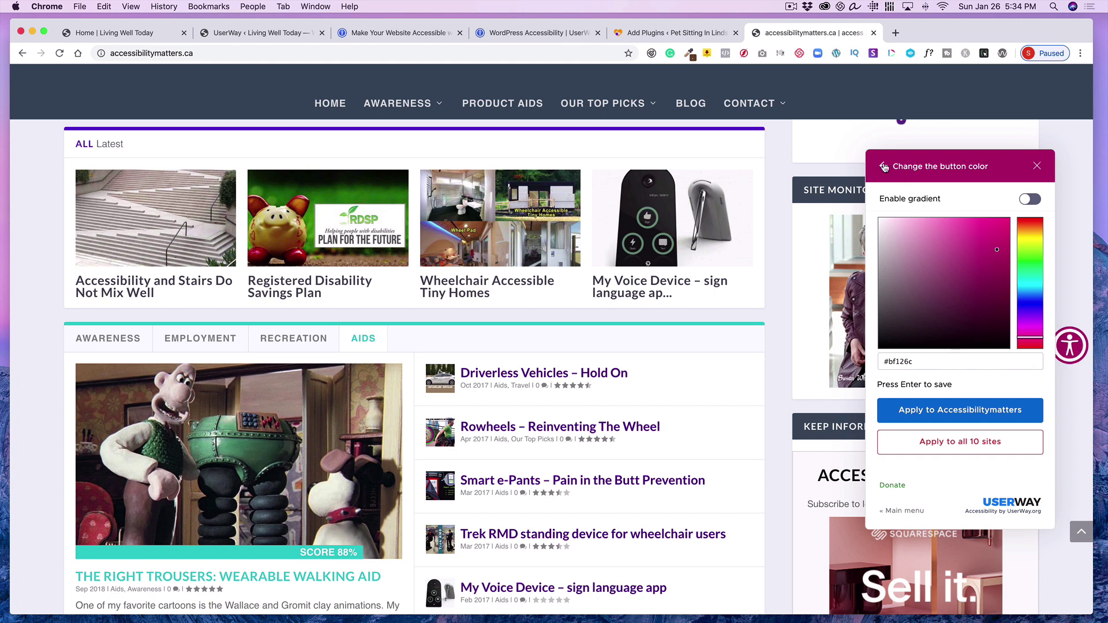
Step: Close the widget settings and Accessibility Menu, then switch to the 'WordPress Accessibility | UserWay' tab
left_click(885, 166)
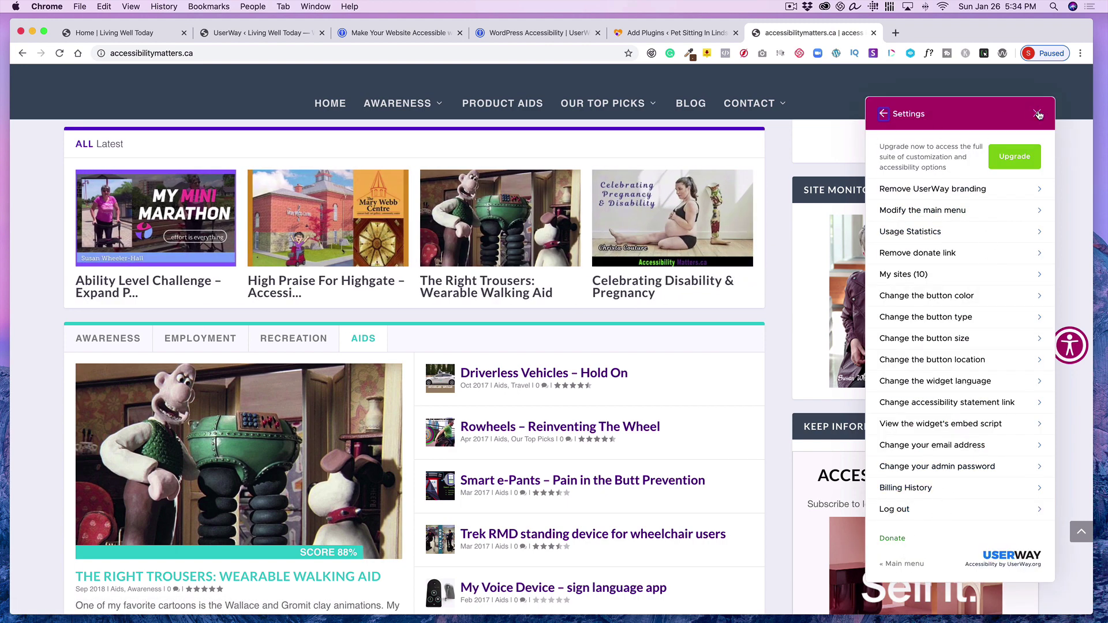
left_click(1038, 115)
left_click(1070, 349)
left_click(889, 115)
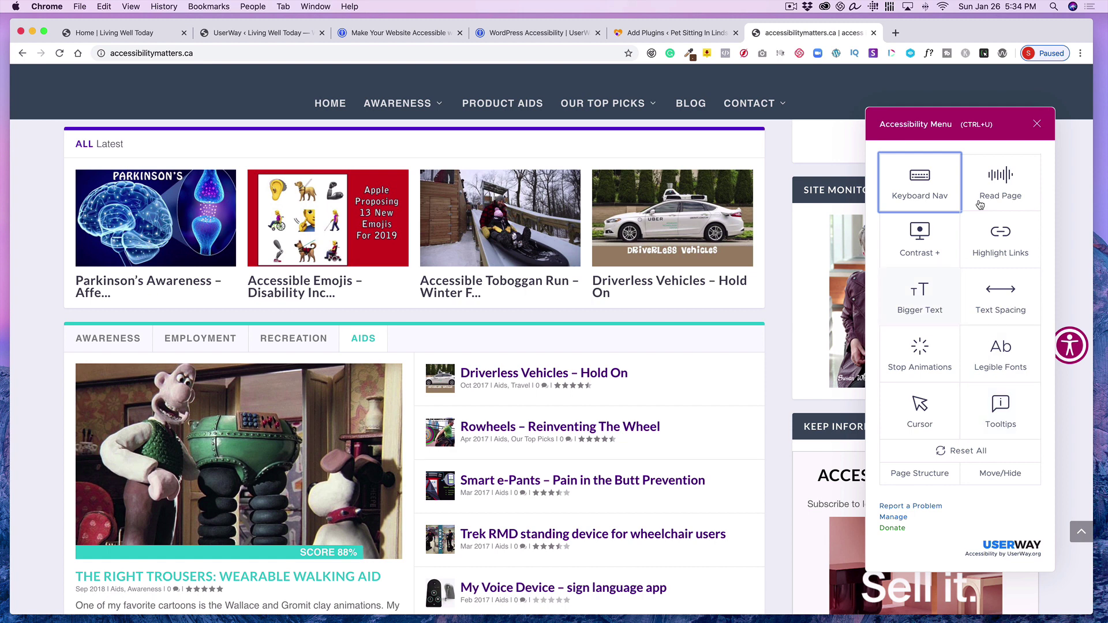
left_click(1036, 126)
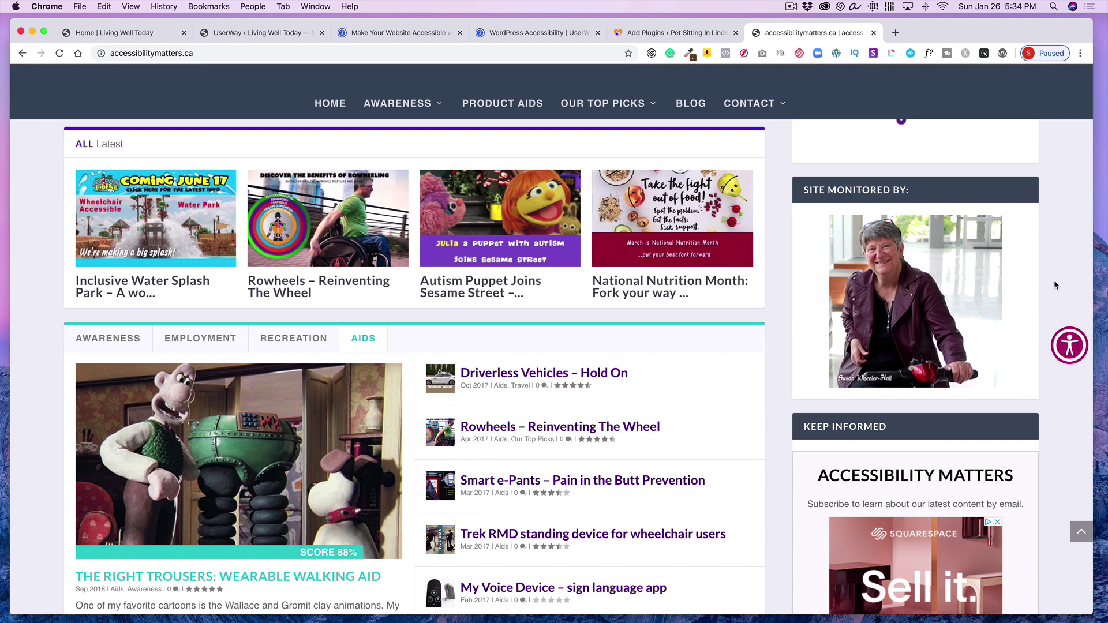
left_click(399, 32)
left_click(512, 34)
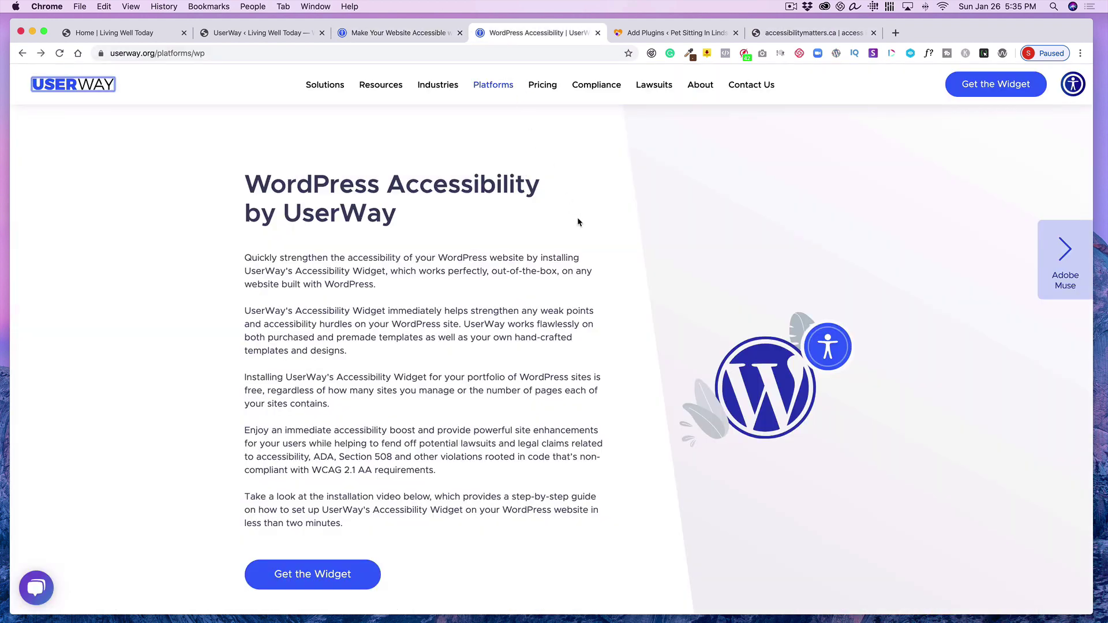